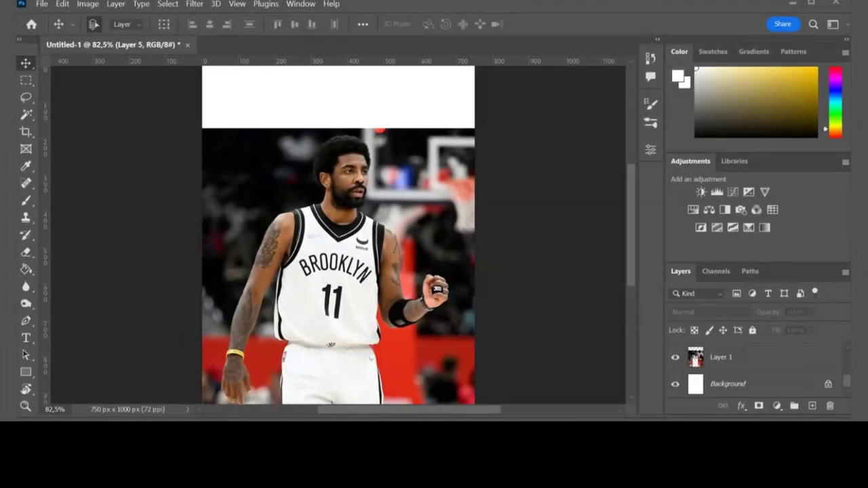
Step: Nudge the player photo layer upward and zoom in on the jersey
click(391, 297)
key(shift+Up)
key(shift+Up)
key(shift+Up)
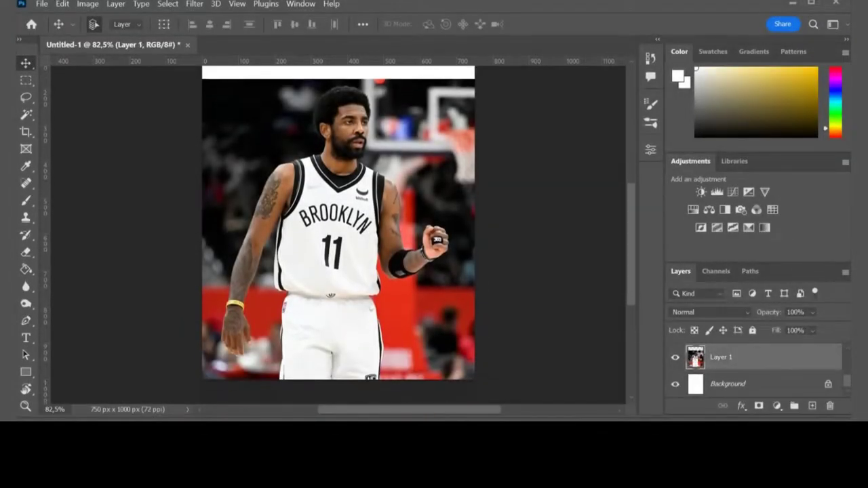
key(ctrl+plus)
key(ctrl+plus)
key(ctrl+plus)
key(ctrl+plus)
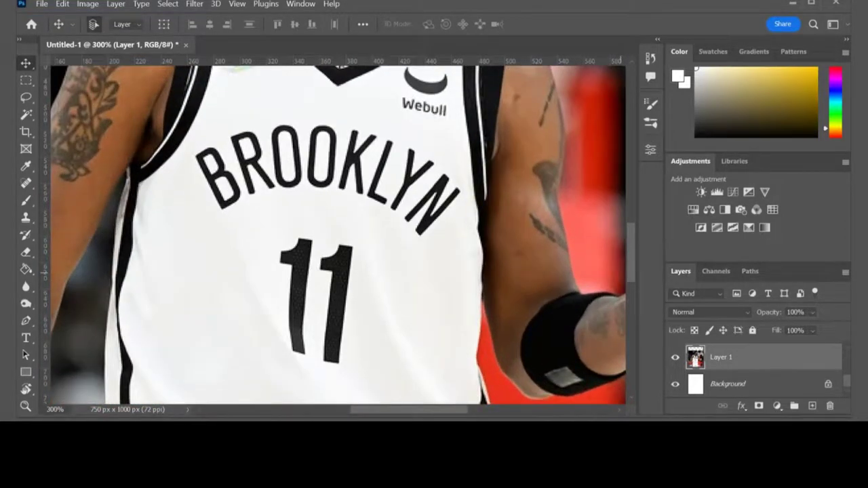
key(l)
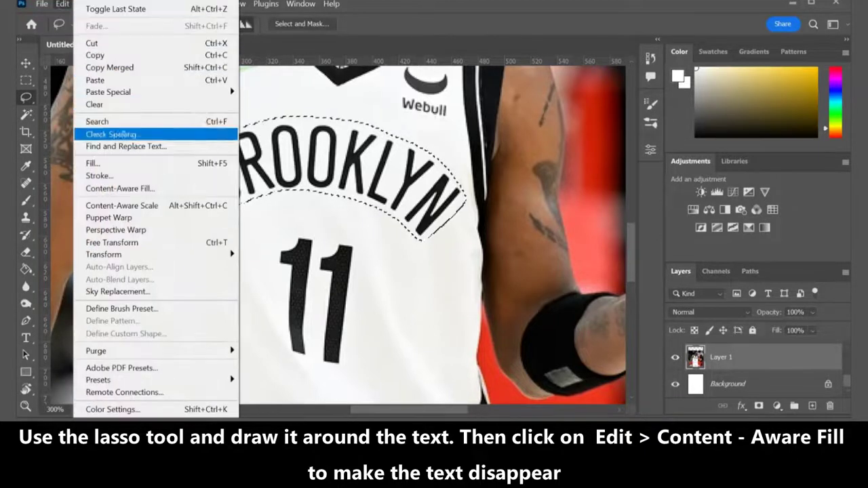
Step: Content-Aware Fill the lassoed BROOKLYN lettering so plain jersey fabric replaces it
click(120, 187)
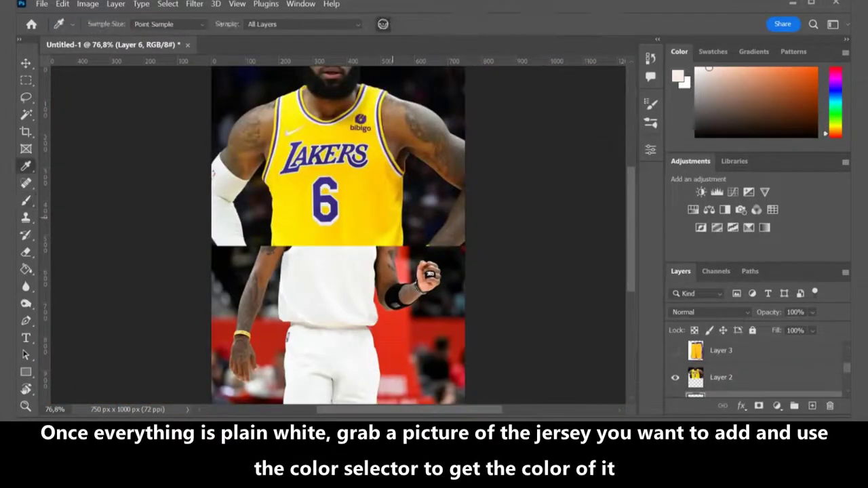
Step: Sample the Lakers yellow, hide the reference photo and size the brush
click(360, 193)
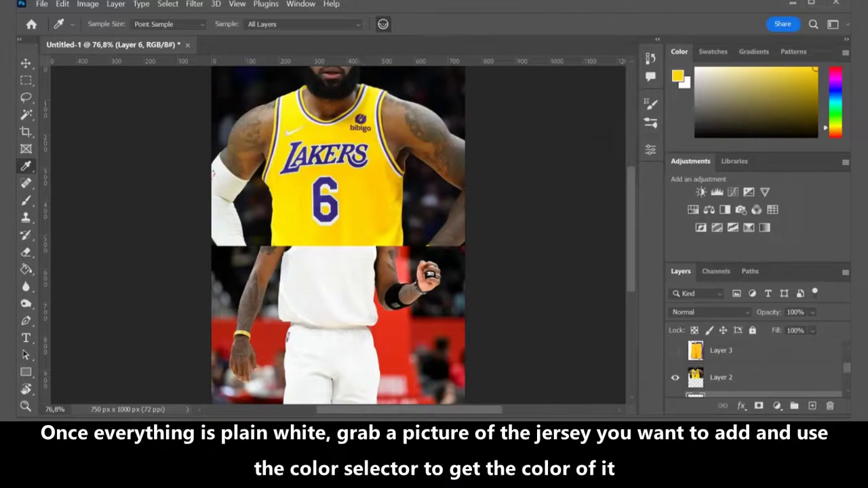
click(675, 377)
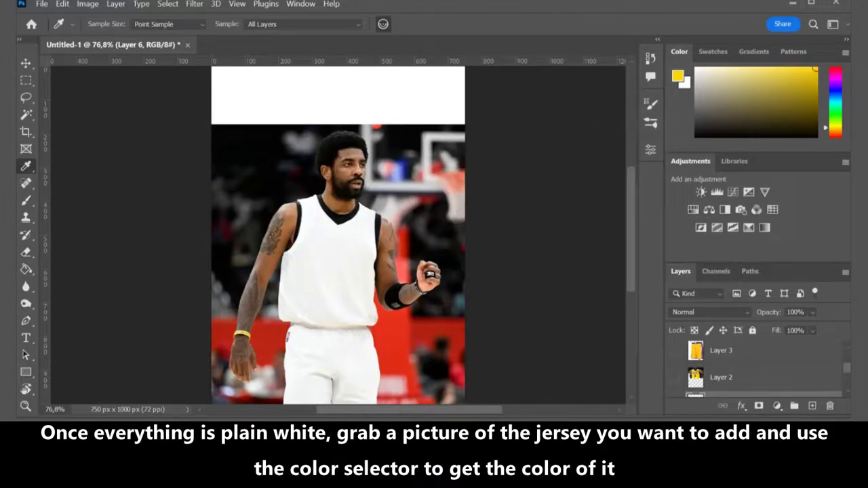
key(b)
key(bracketright)
key(bracketright)
key(bracketright)
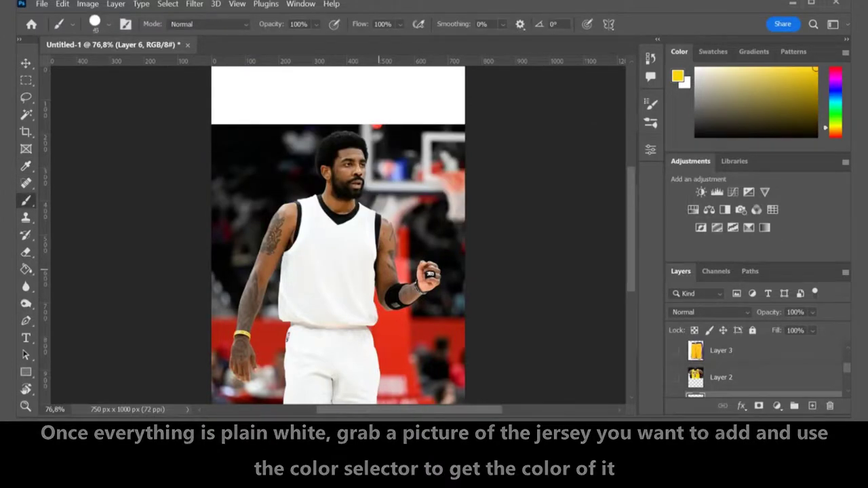
key(bracketleft)
key(bracketleft)
key(bracketleft)
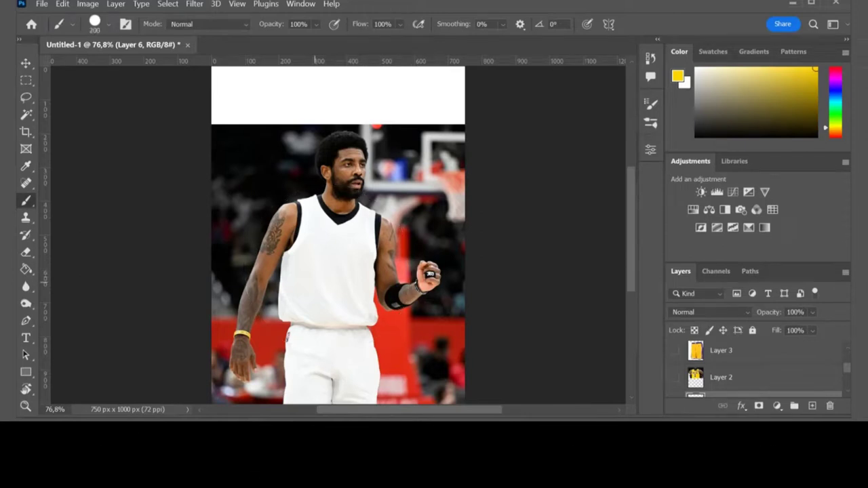
Step: Paint the Lakers yellow over the white jersey and shorts
mouse_move(305, 278)
mouse_down()
mouse_move(314, 360)
mouse_move(306, 380)
mouse_up()
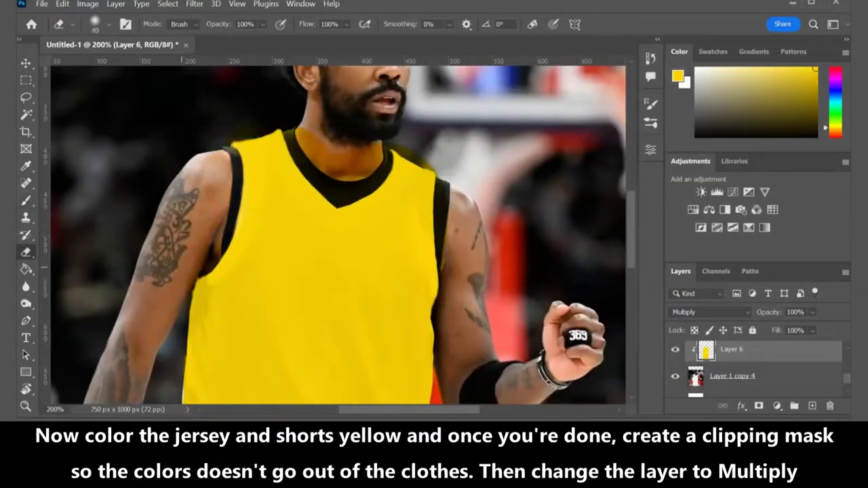
scroll(337, 234, down, 5)
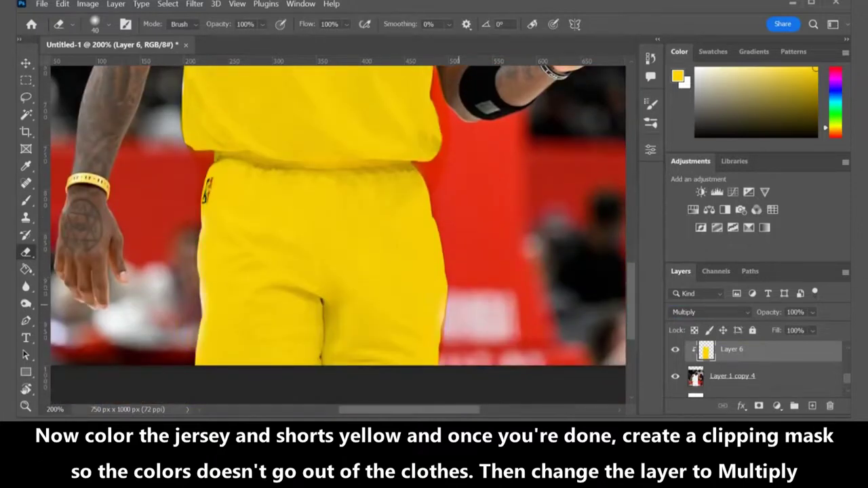
key(b)
scroll(338, 234, up, 3)
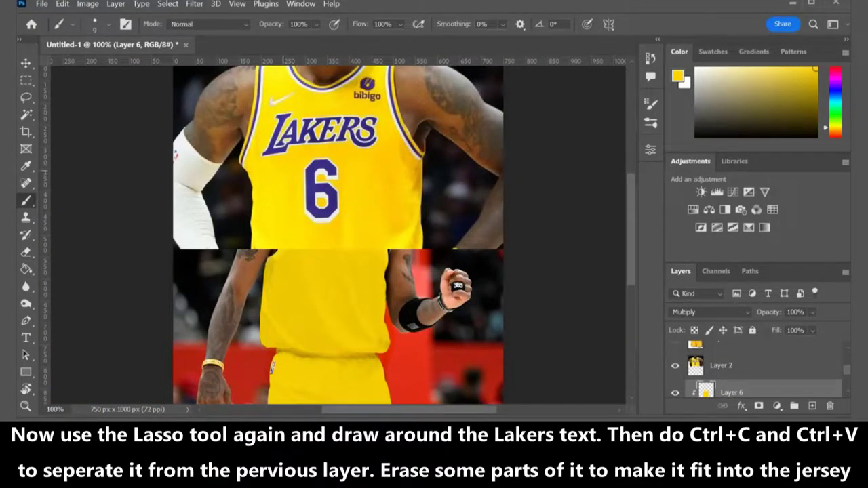
Step: Select the Lakers reference photo layer and lasso its LAKERS lettering
click(720, 364)
key(l)
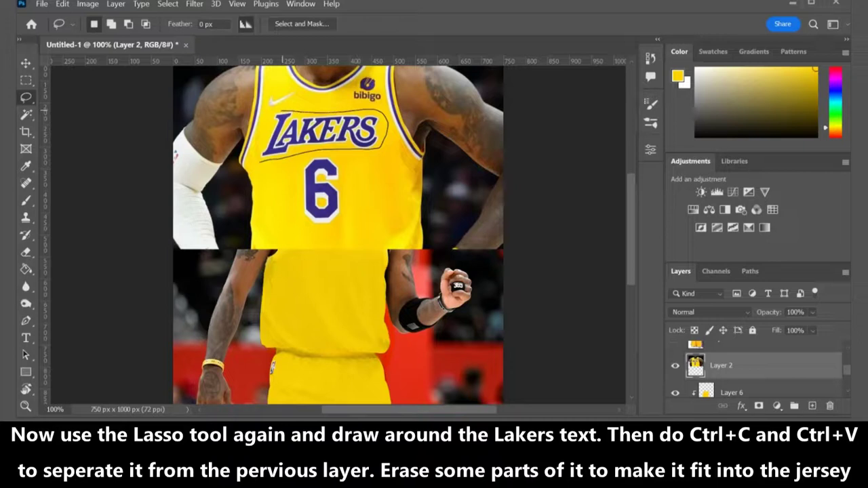
drag(258, 156, 259, 155)
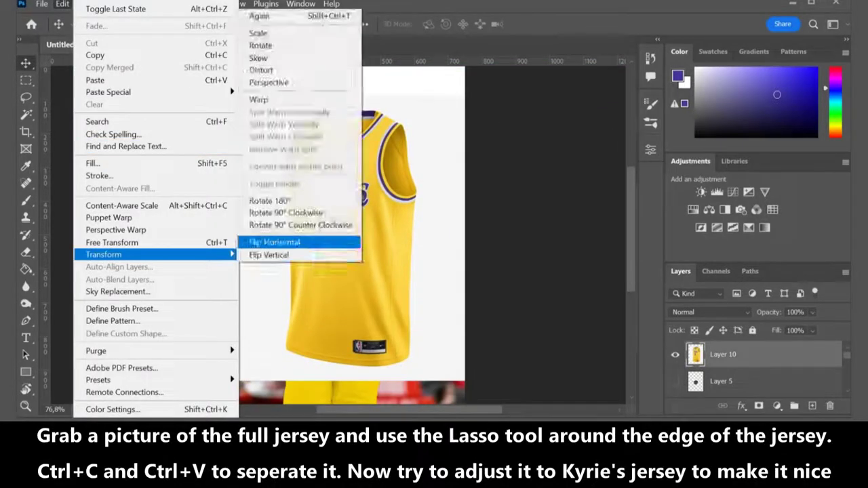
Step: Flip the full jersey photo horizontally and copy its left armhole trim to a new layer
click(275, 242)
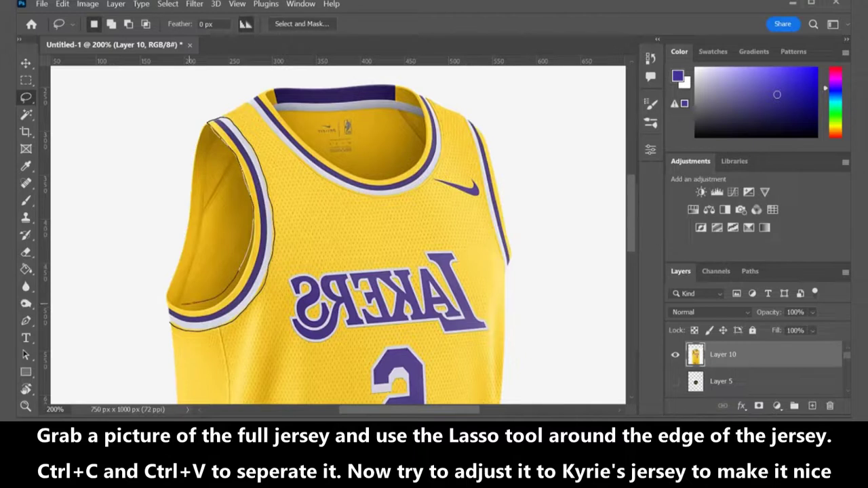
drag(169, 321, 228, 329)
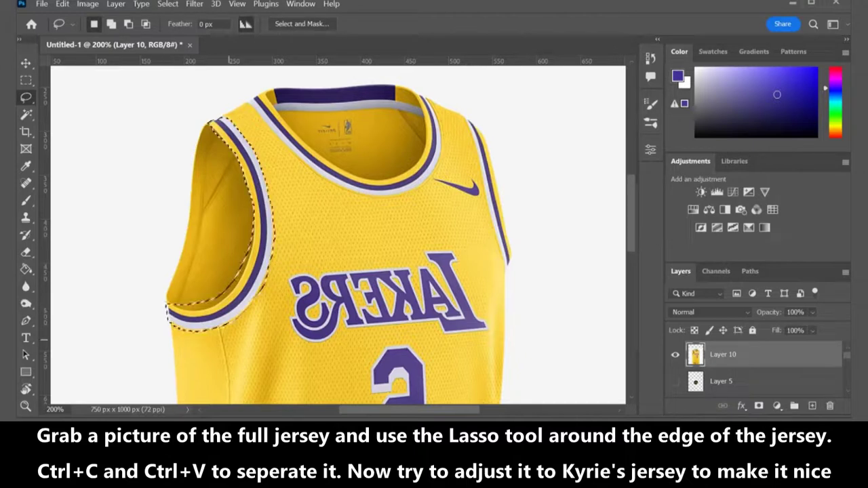
key(ctrl+c)
key(ctrl+v)
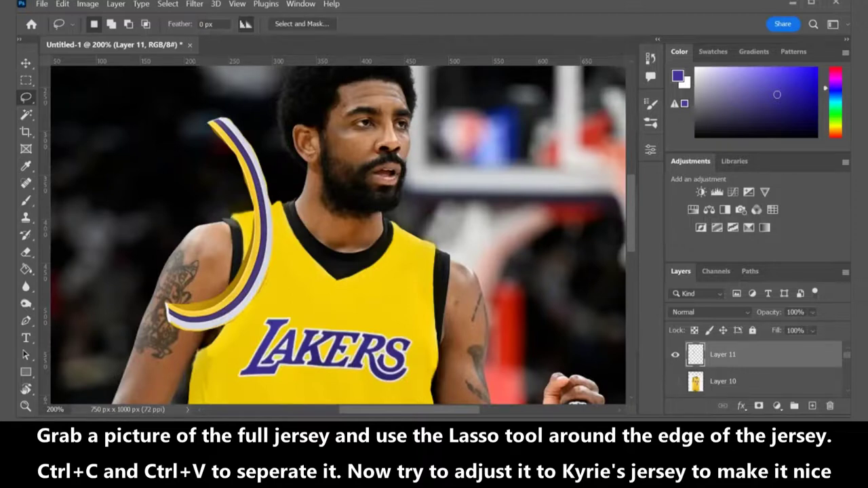
Step: Move the pasted trim onto Kyrie's jersey and erase its excess ends
key(v)
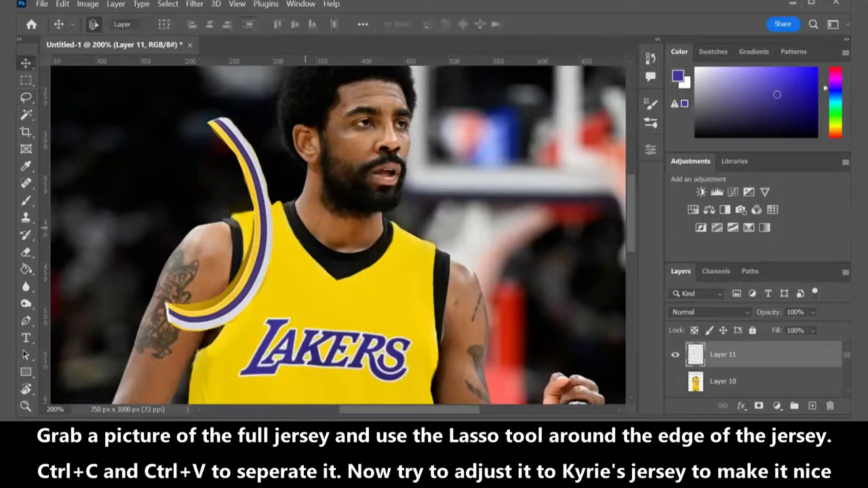
drag(260, 235, 251, 290)
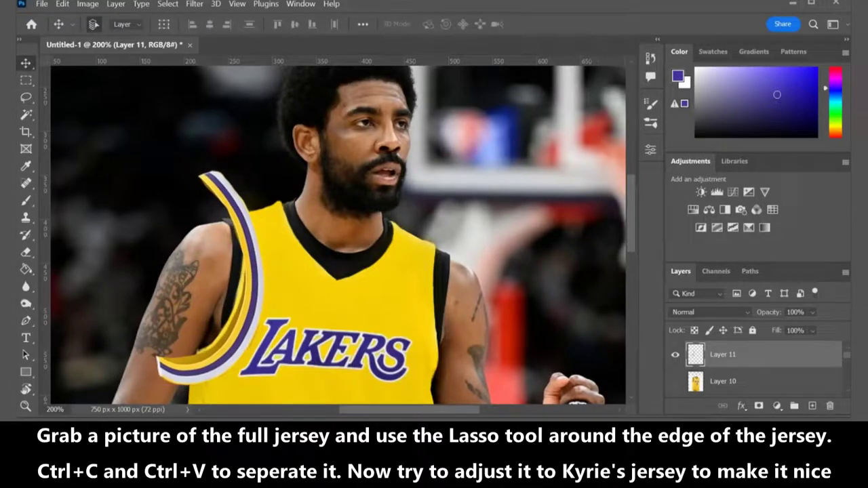
scroll(759, 369, down, 5)
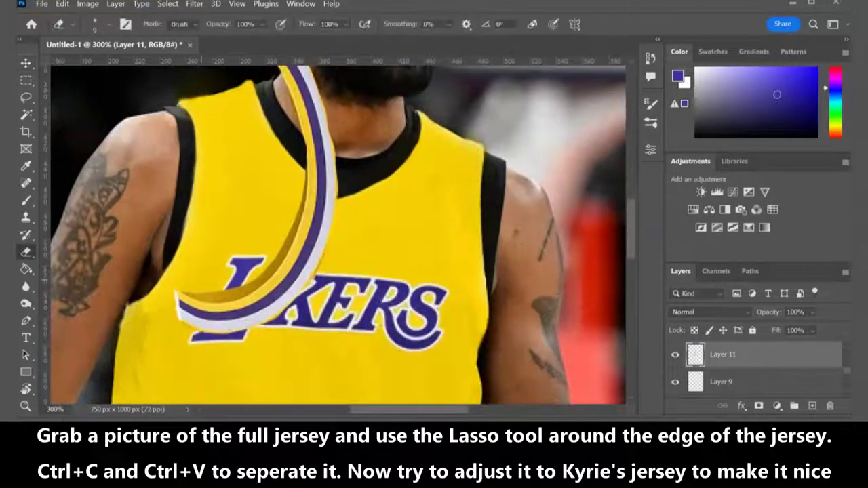
drag(177, 293, 243, 331)
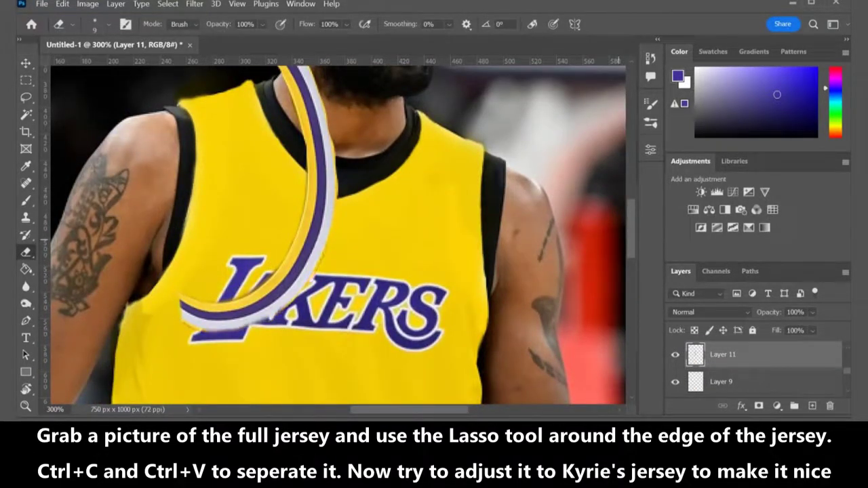
Step: Free Transform the trim to scale and fit it along the left armhole
key(ctrl+t)
drag(285, 203, 217, 197)
drag(257, 81, 196, 135)
drag(77, 224, 106, 224)
drag(162, 172, 163, 173)
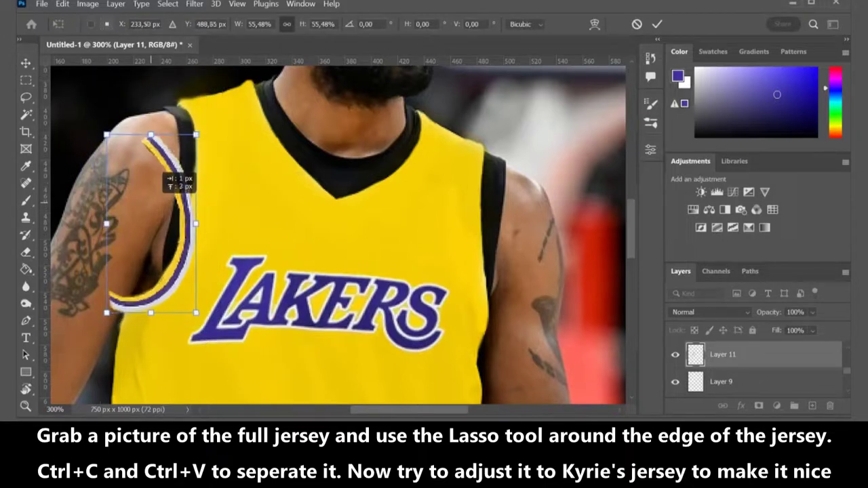
key(Return)
click(62, 4)
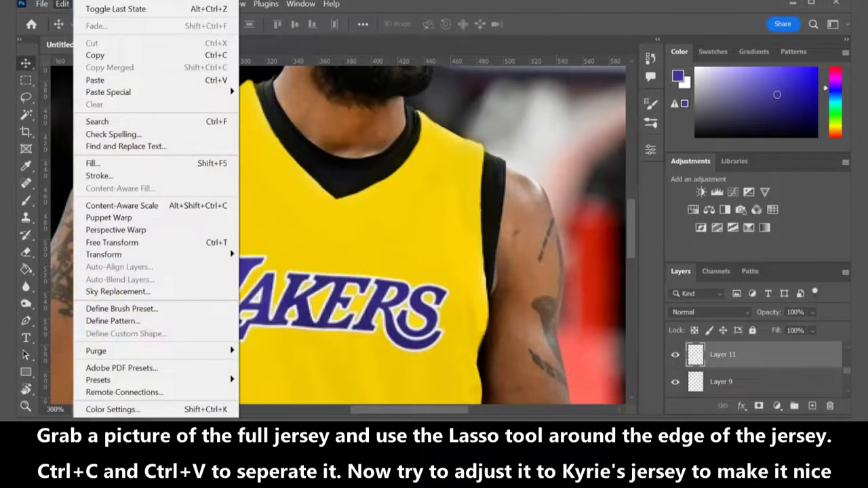
Step: Distort the trim to hug the jersey's left edge, then show the mirrored Lakers photo
click(264, 72)
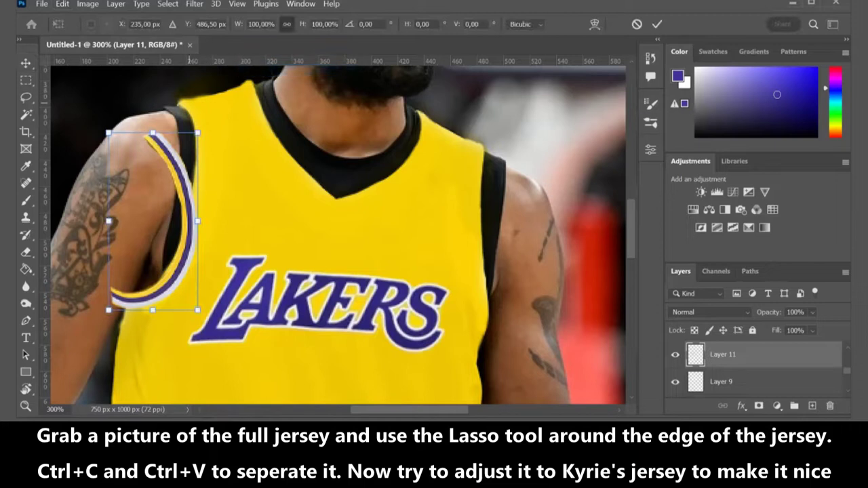
mouse_move(153, 133)
mouse_down()
mouse_move(206, 107)
mouse_move(187, 99)
mouse_up()
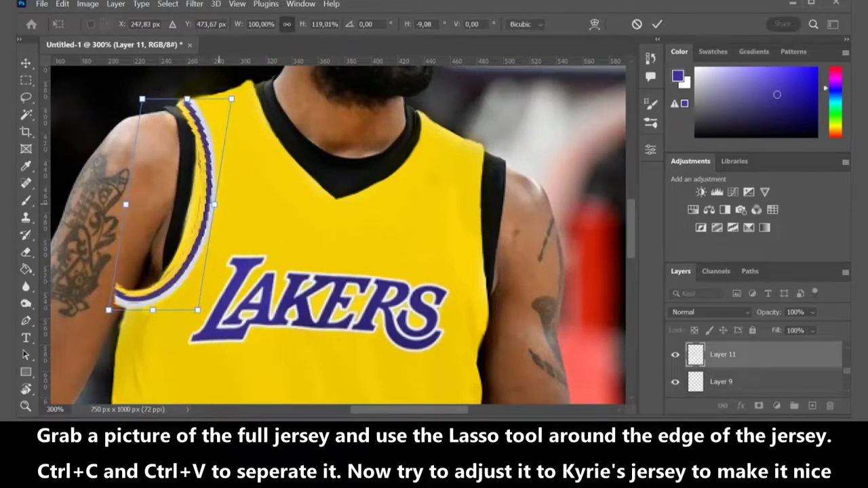
drag(214, 204, 204, 197)
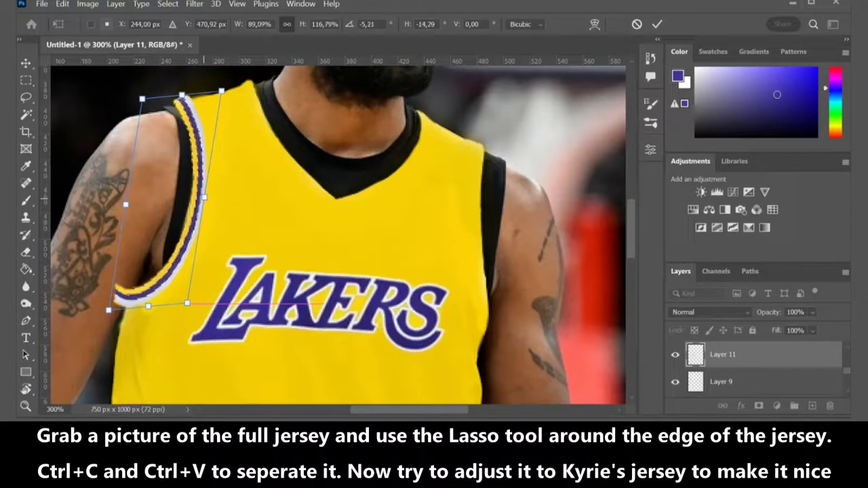
key(Return)
key(e)
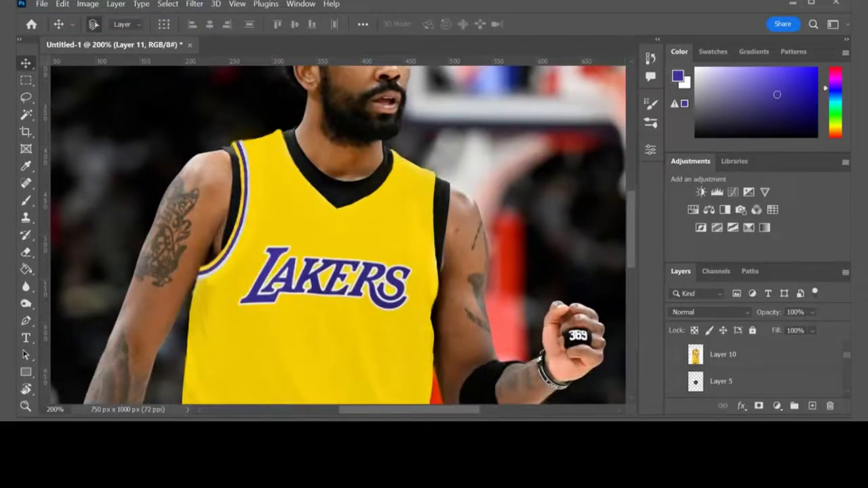
click(674, 354)
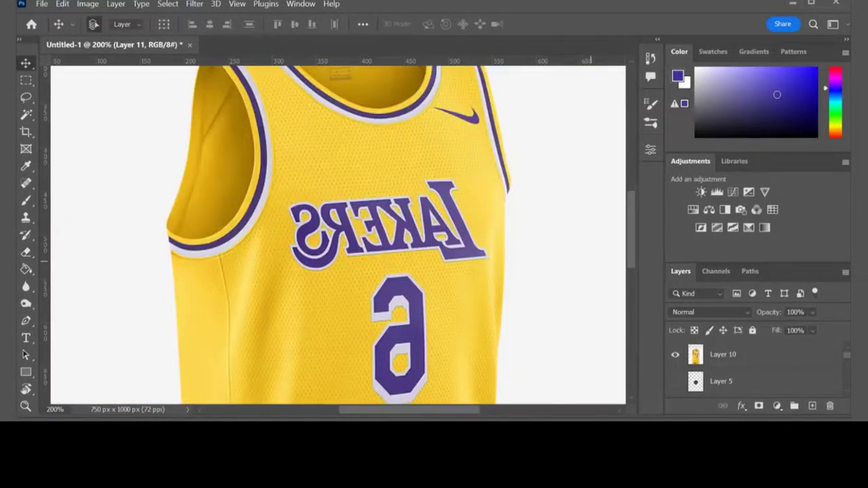
Step: Lasso and copy the right armhole trim from Layer 10 and move it onto the jersey
click(723, 354)
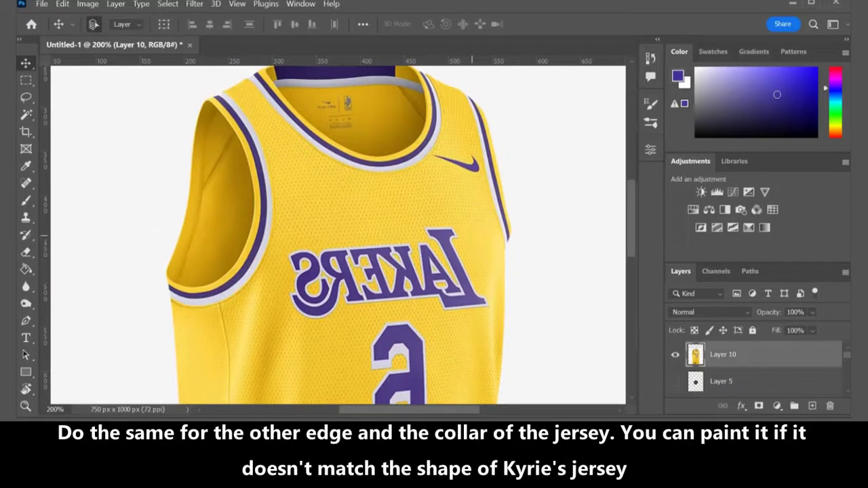
key(l)
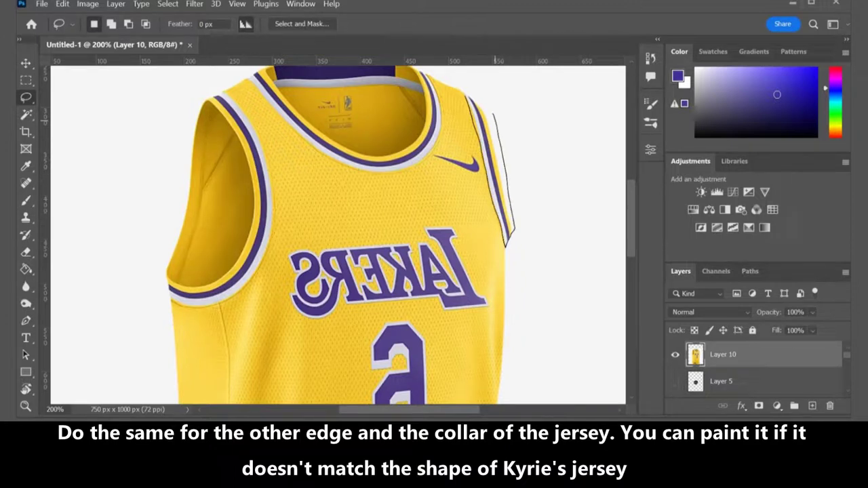
drag(505, 245, 505, 245)
click(62, 4)
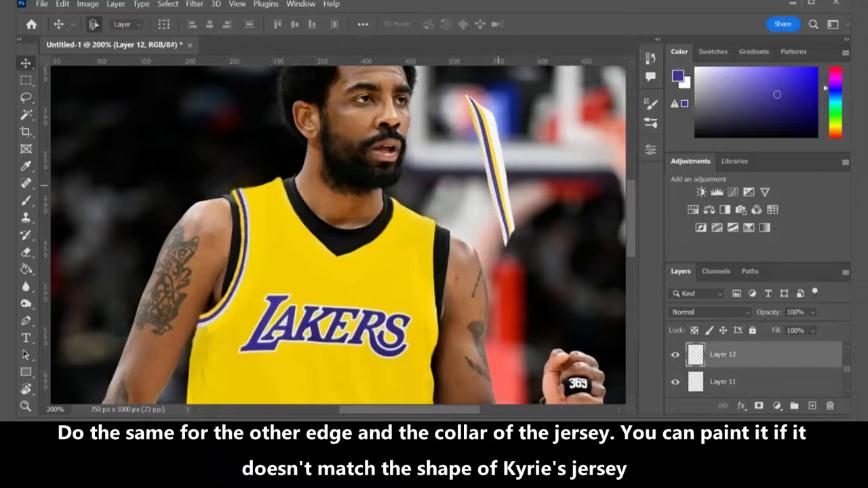
drag(490, 170, 416, 271)
Step: Straighten the trim upright along the jersey edge and repaint its white and purple stripes
key(ctrl+t)
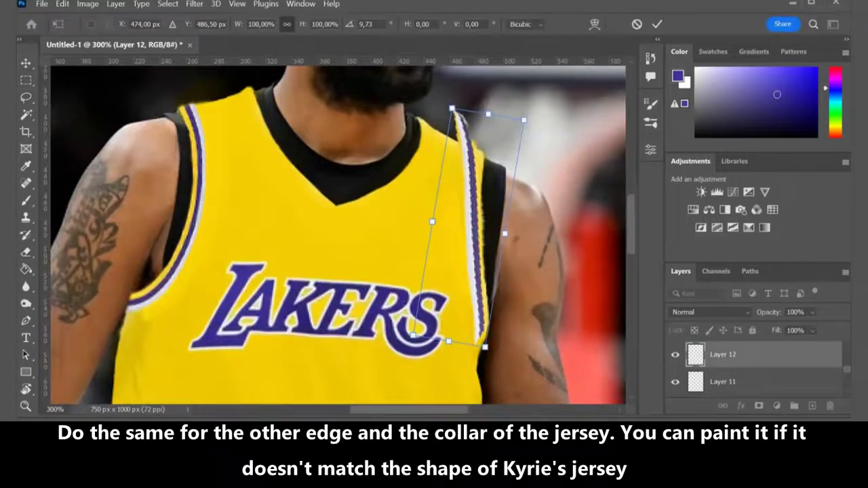
click(63, 3)
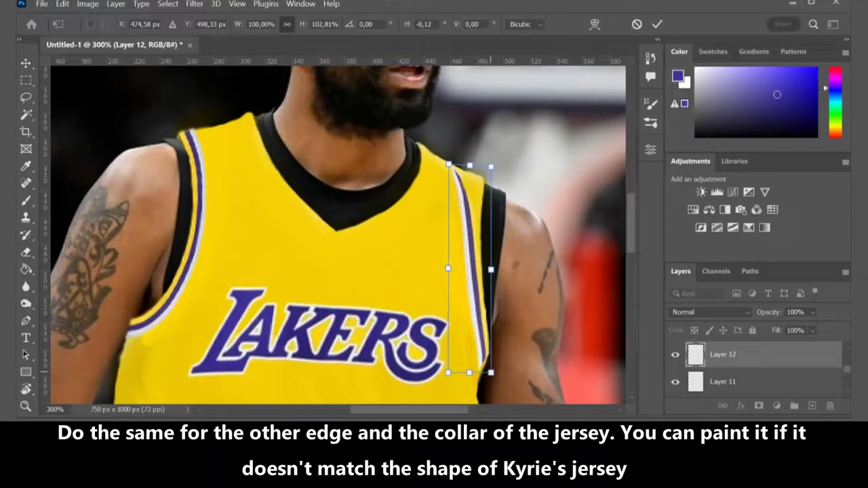
key(Return)
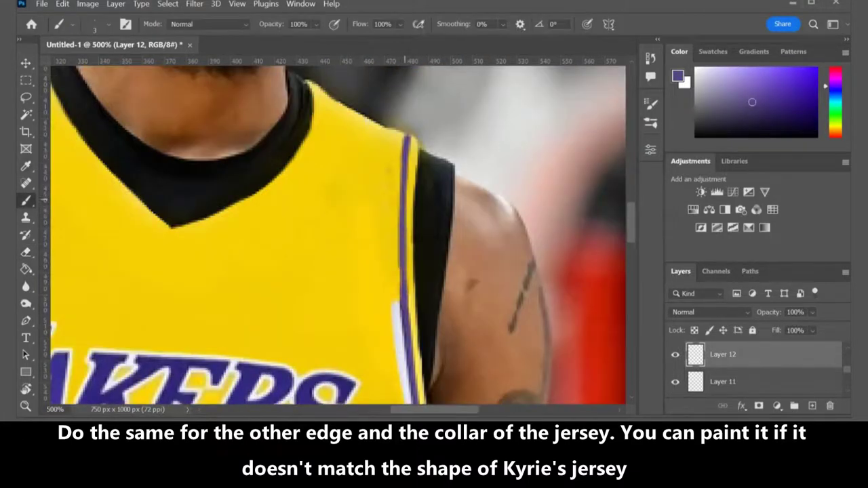
alt+click(400, 271)
drag(395, 298, 395, 154)
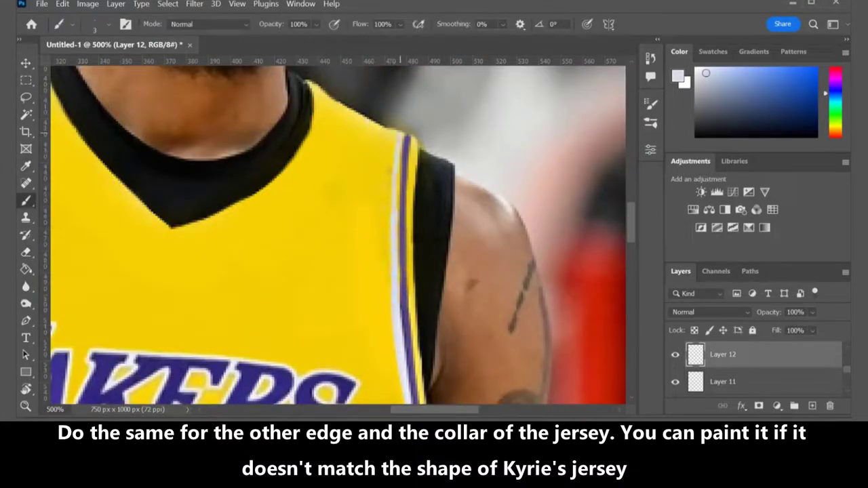
alt+click(403, 278)
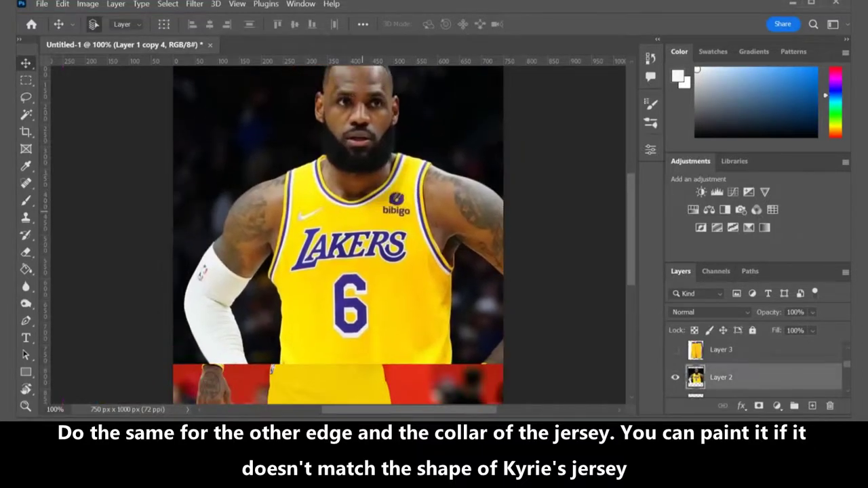
Step: Lasso the collar trim from the Layer 2 photo and make it its own layer
key(l)
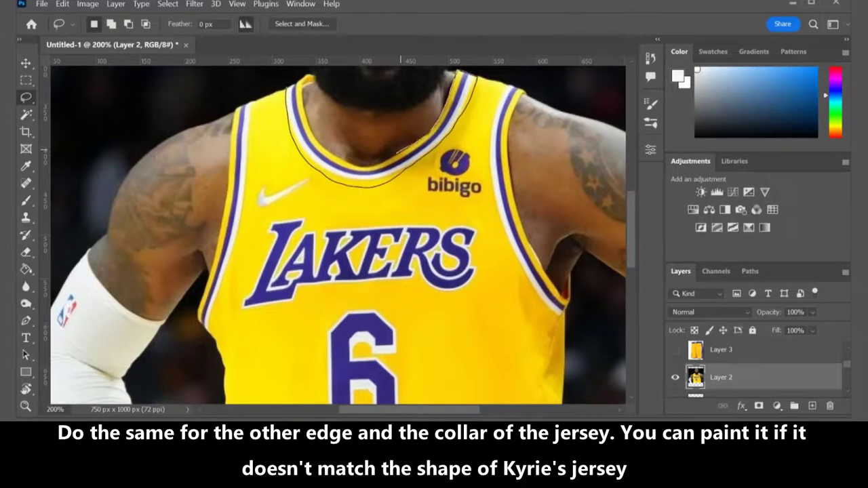
key(ctrl+j)
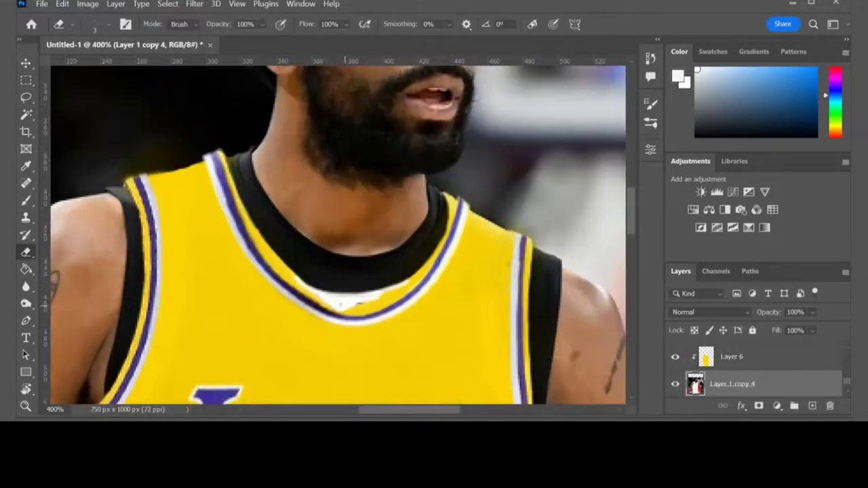
scroll(338, 236, down, 2)
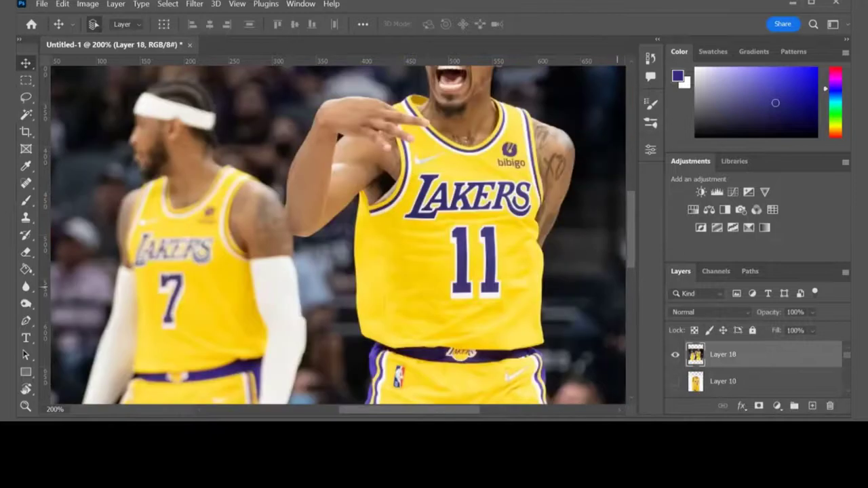
Step: Reposition the Malik Monk photo, reorder the number 11 layer, and show the shorts photo fitted
drag(482, 247, 438, 237)
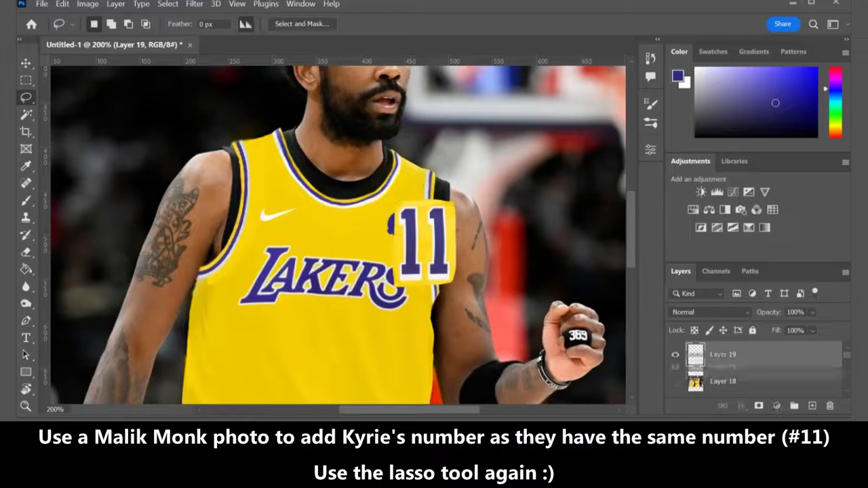
drag(722, 356, 755, 401)
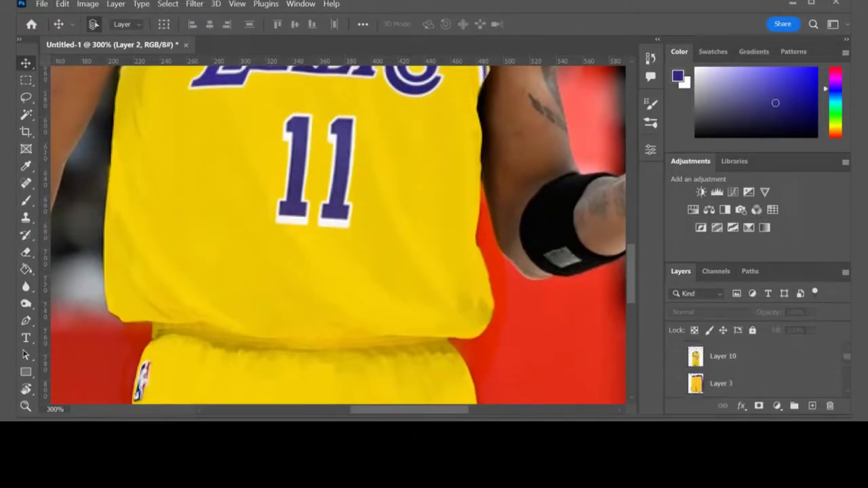
click(675, 383)
key(ctrl+0)
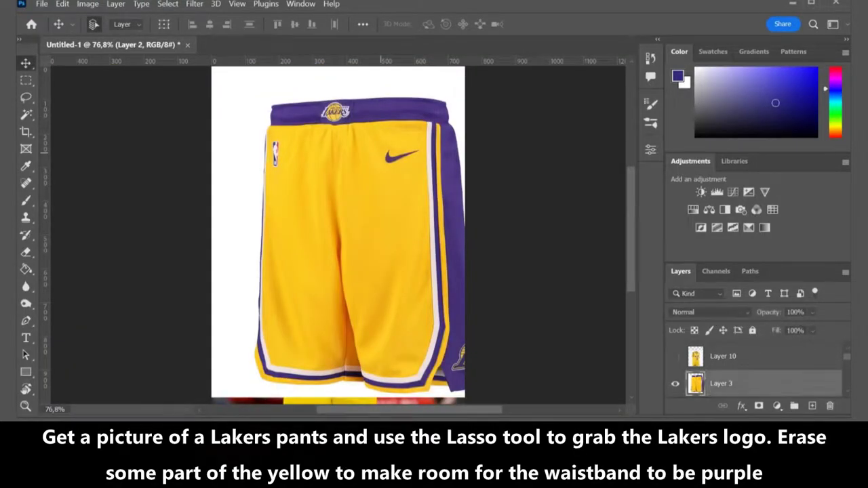
Step: Move the shorts photo down and erase leftover yellow above the waistband logo
drag(382, 140, 371, 177)
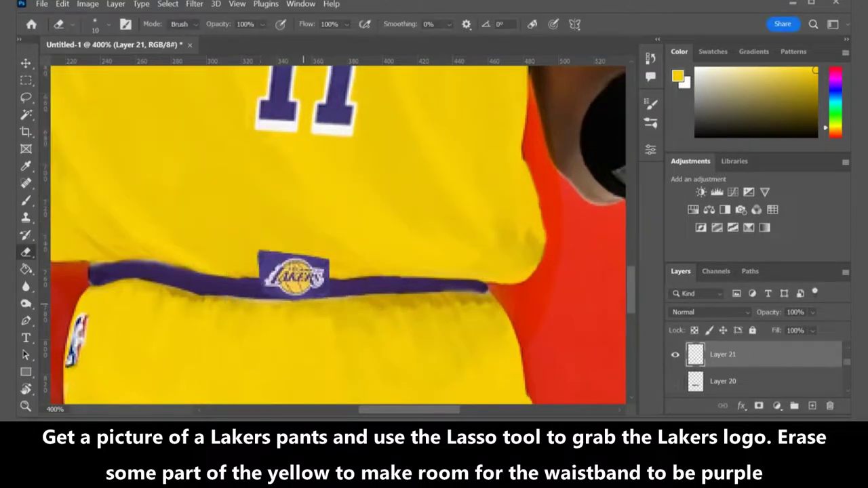
drag(248, 271, 325, 268)
drag(274, 258, 300, 253)
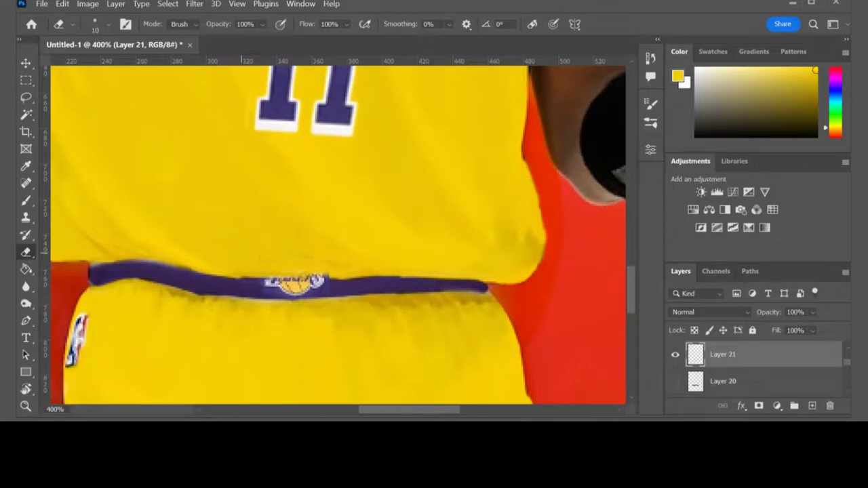